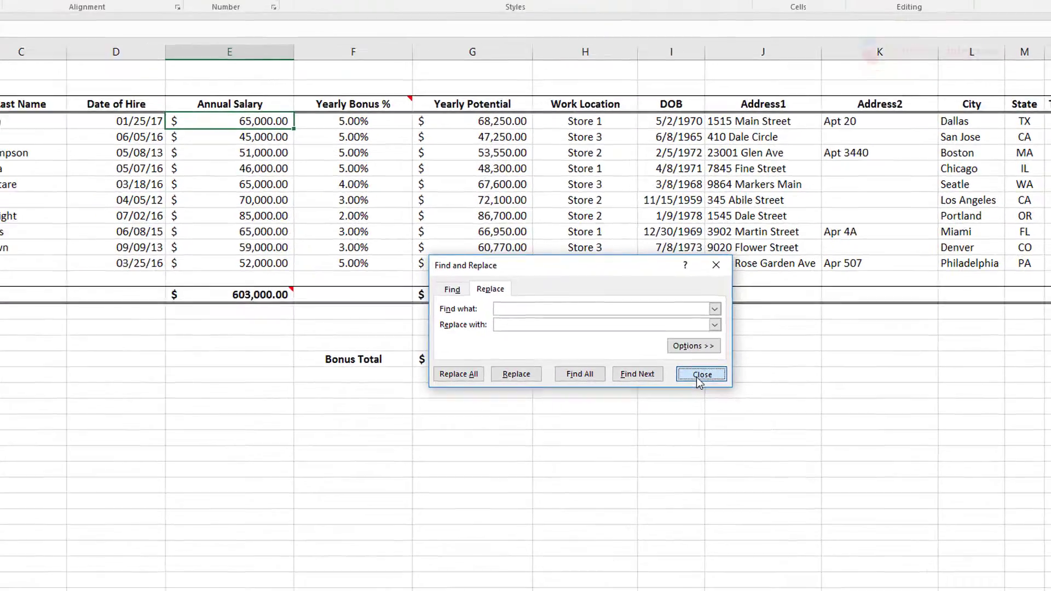
click(654, 376)
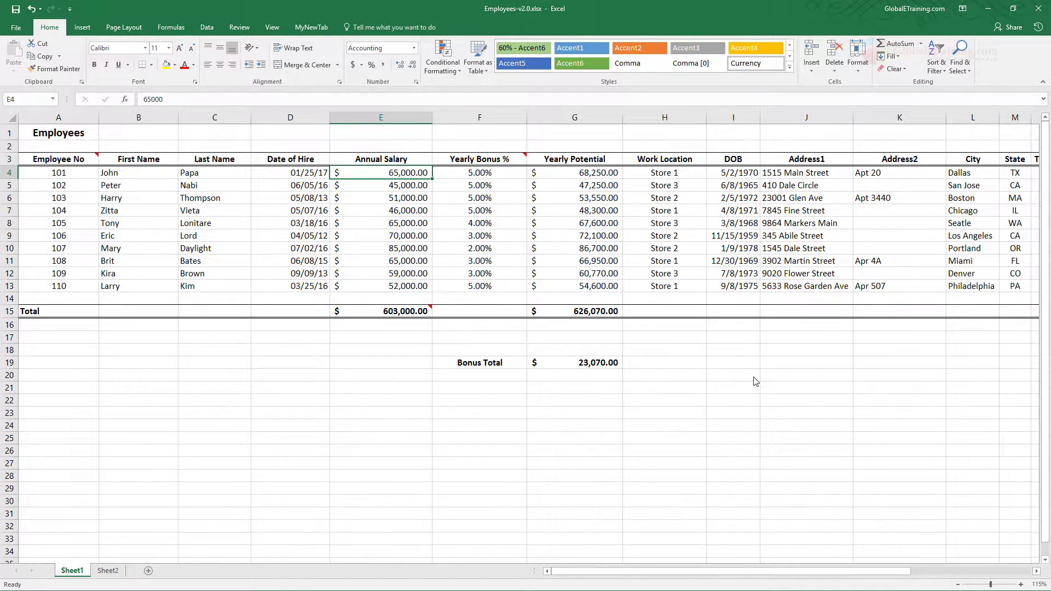
click(968, 71)
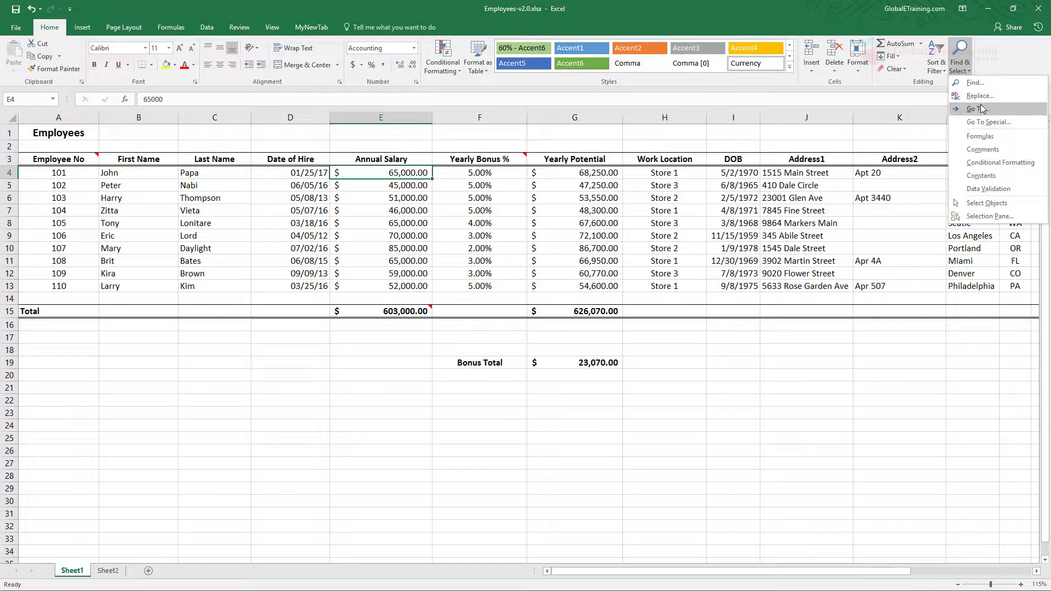
click(981, 96)
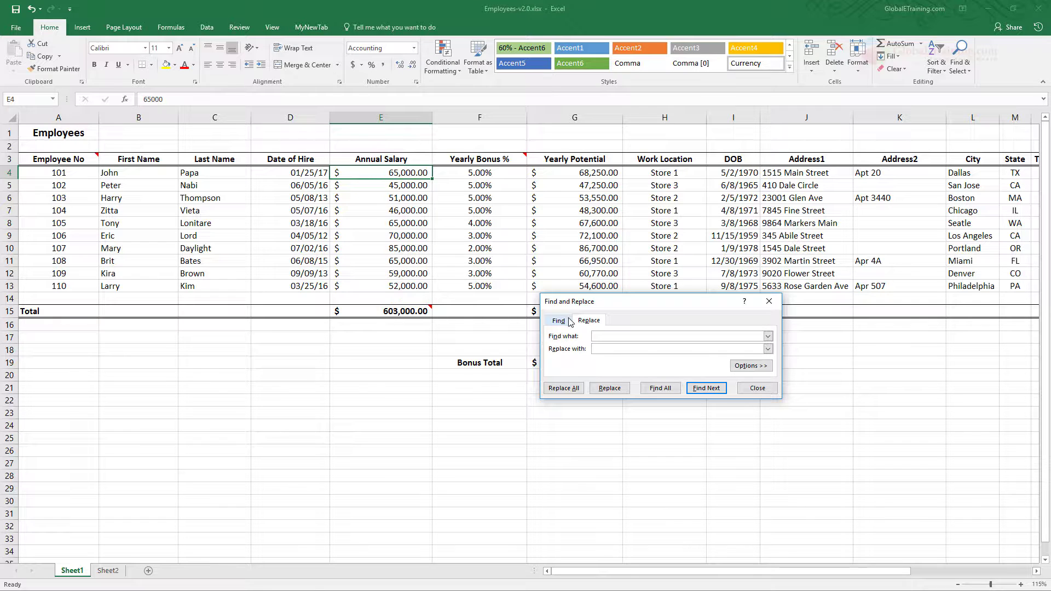
click(769, 301)
Step: Search the employee sheet for the value 65000 using Find
click(961, 60)
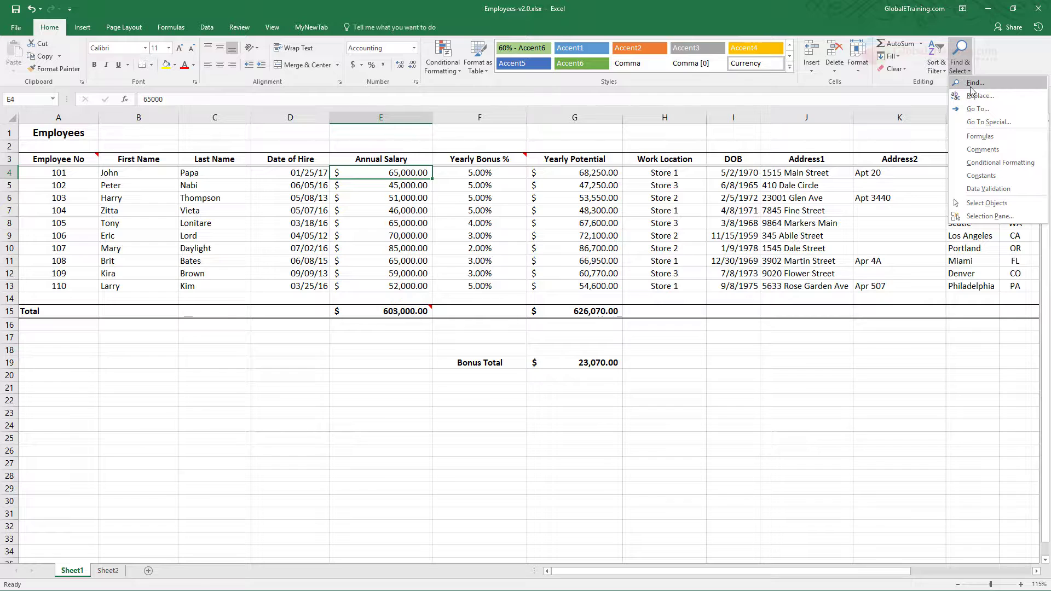
click(975, 83)
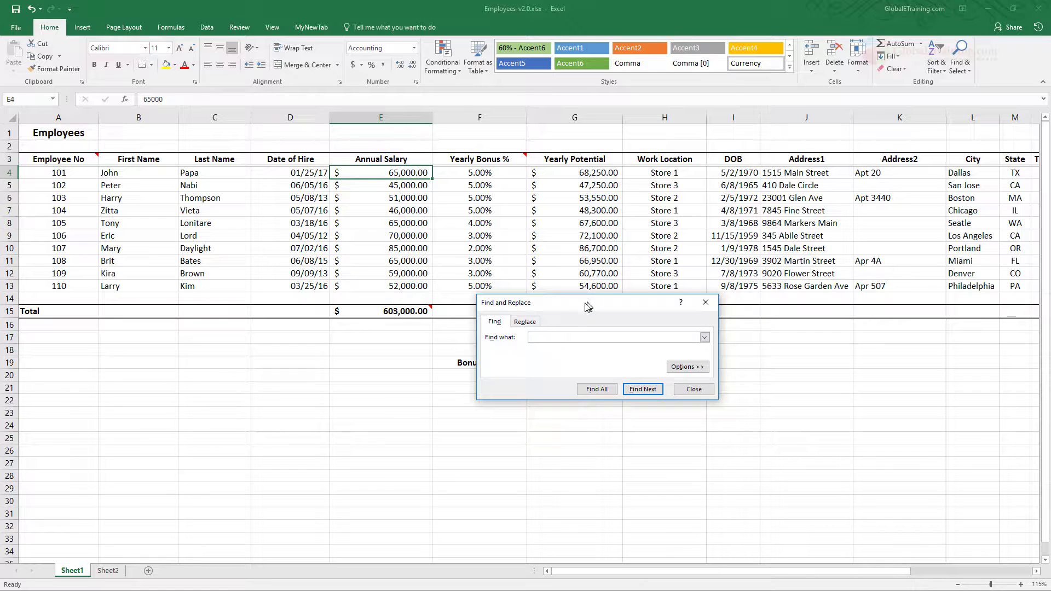
drag(650, 312, 586, 300)
click(523, 323)
click(501, 323)
click(642, 390)
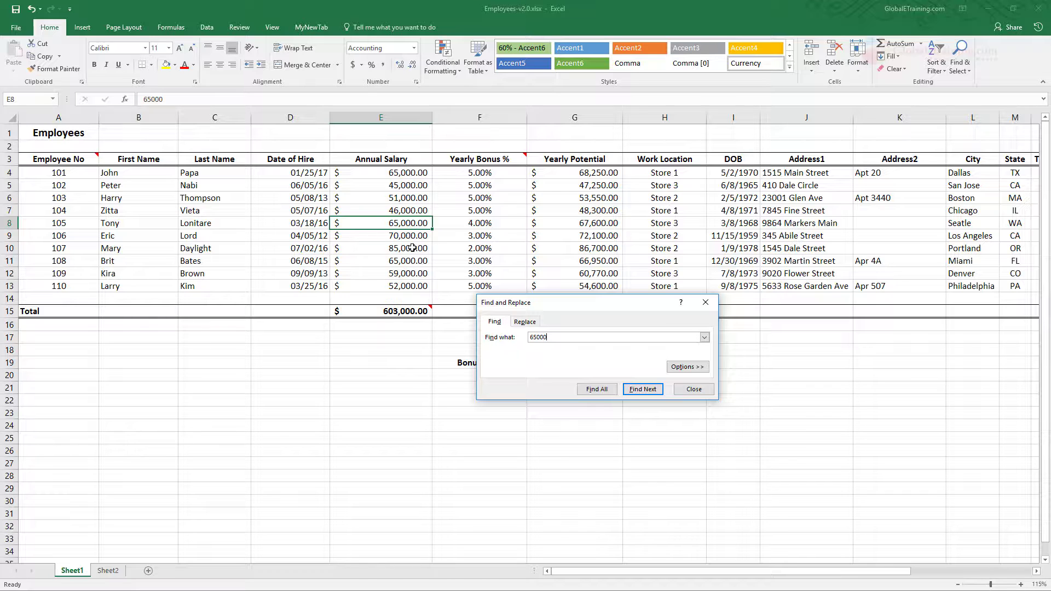
Step: Restart the search for 65000 from cell A1 and step through each match in the sheet
click(78, 133)
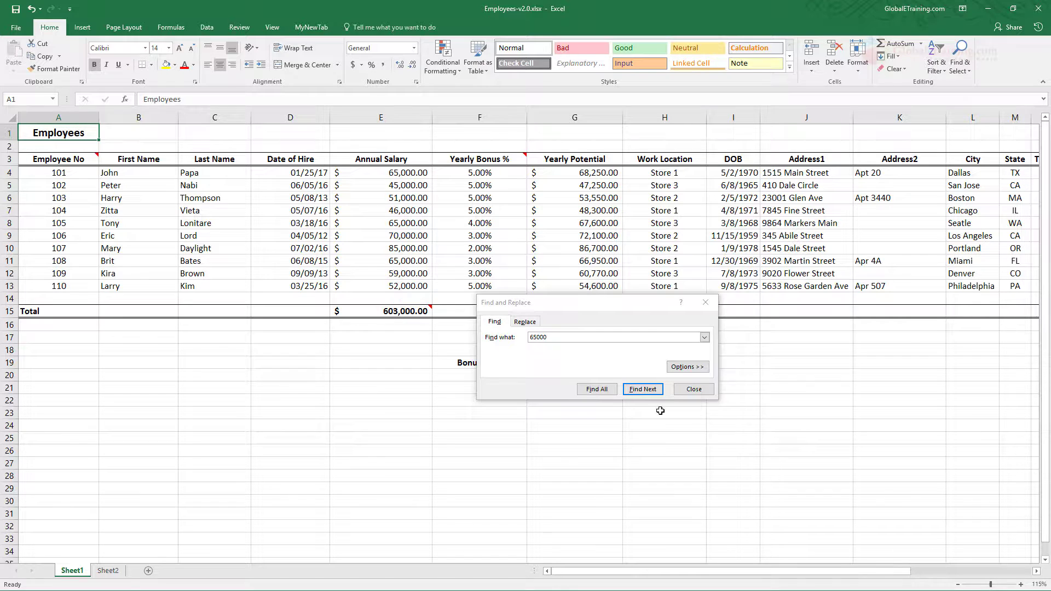
click(642, 390)
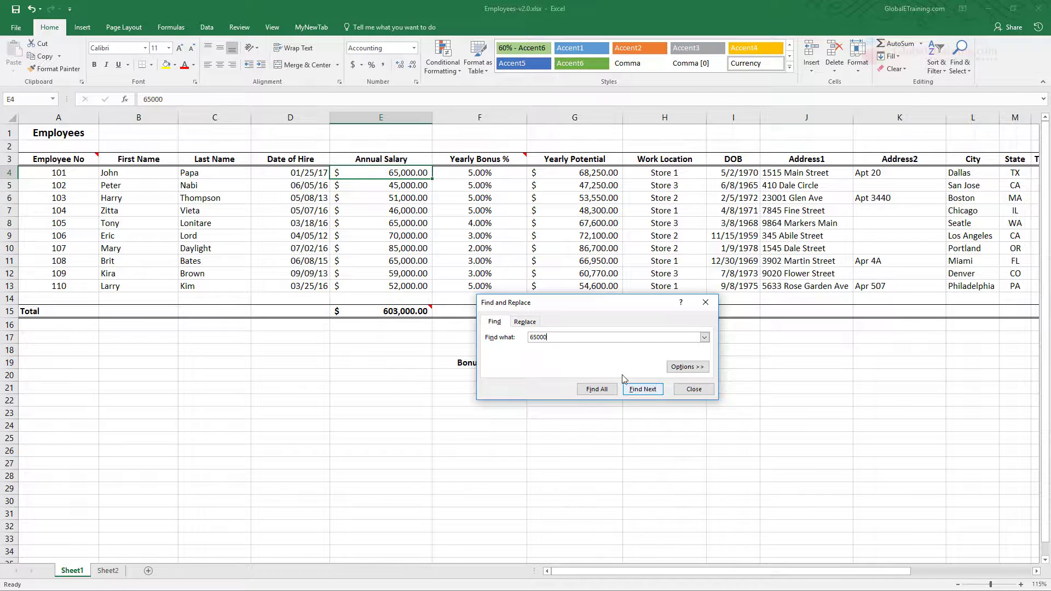
click(652, 394)
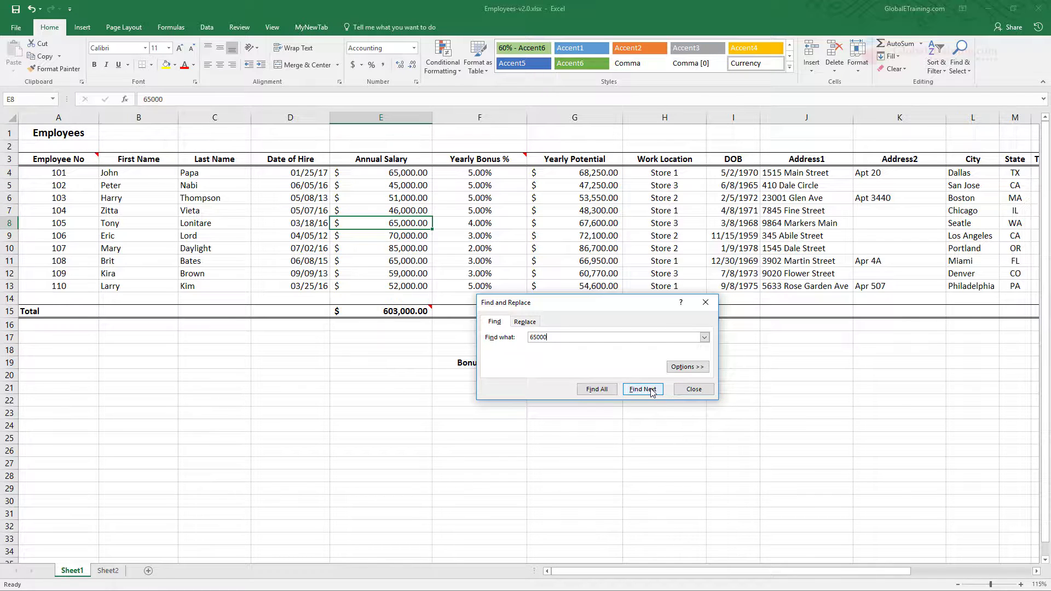
click(653, 394)
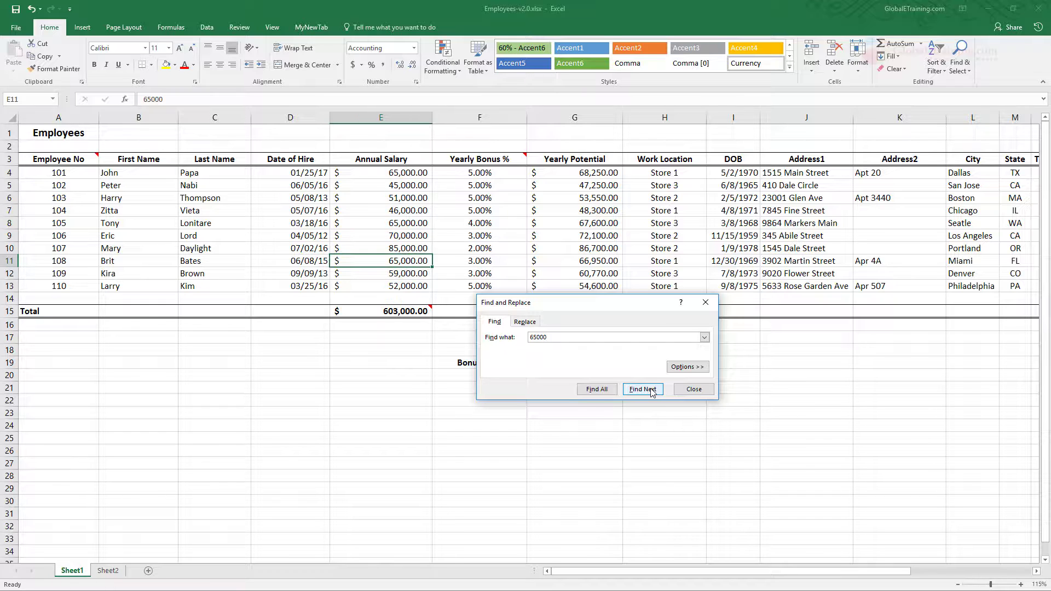
click(652, 394)
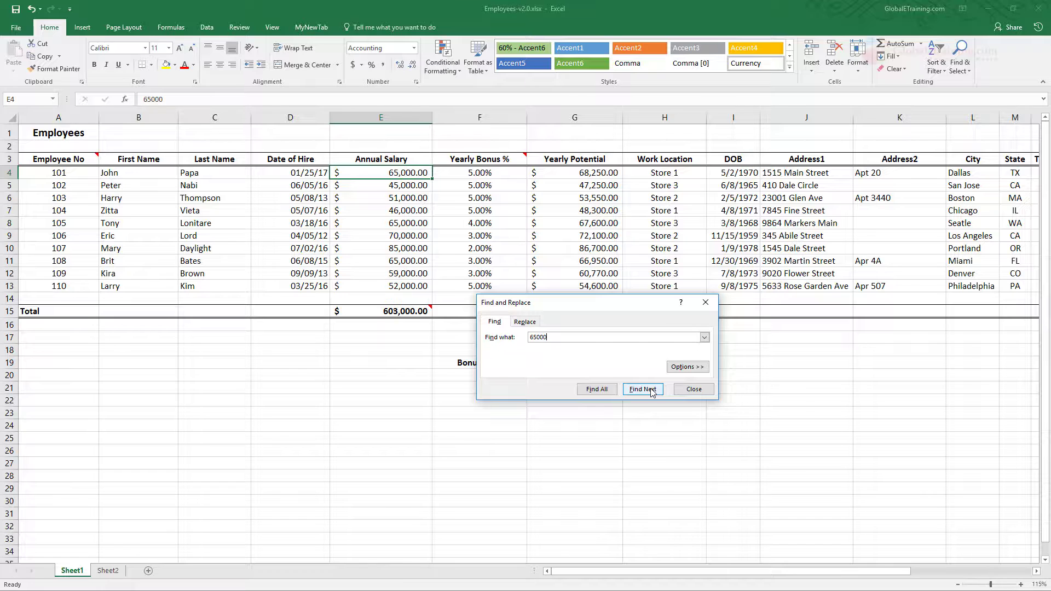
click(652, 393)
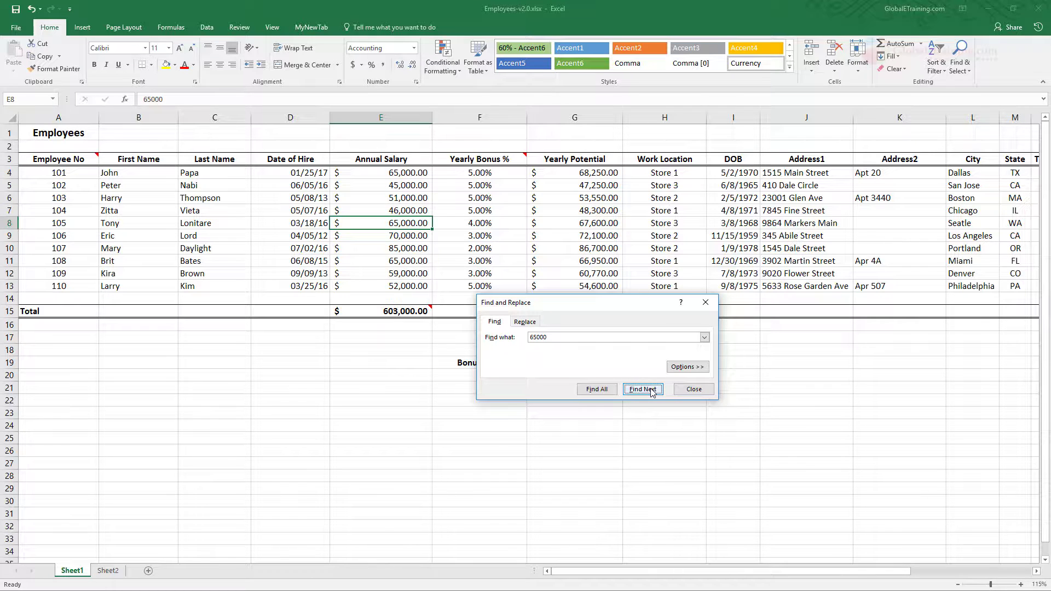
click(652, 394)
click(652, 394)
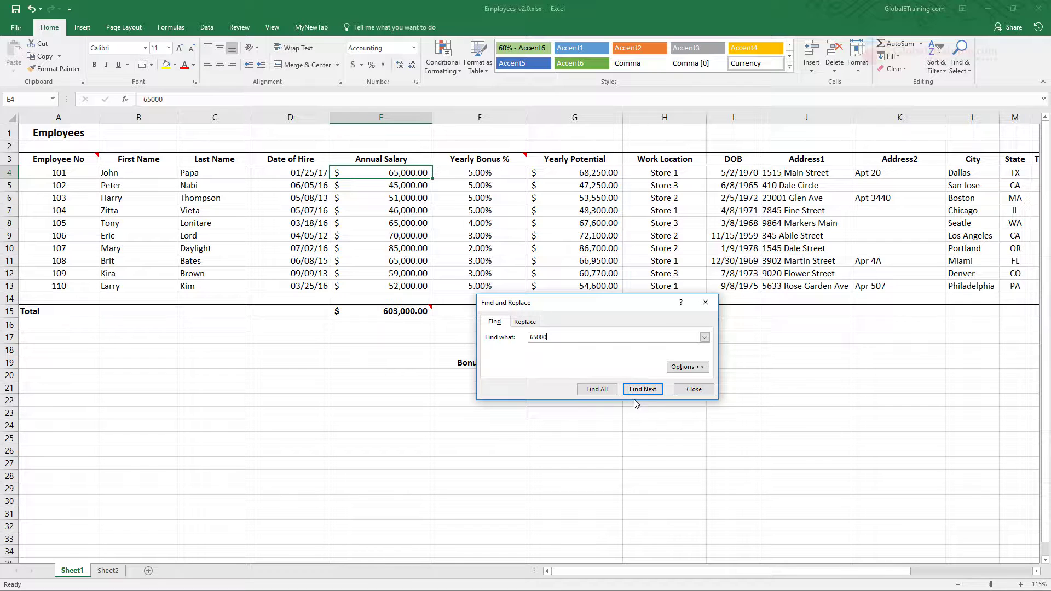
Step: List all cells containing 65000 and jump to the matches in E8 and E11 from the results
click(597, 389)
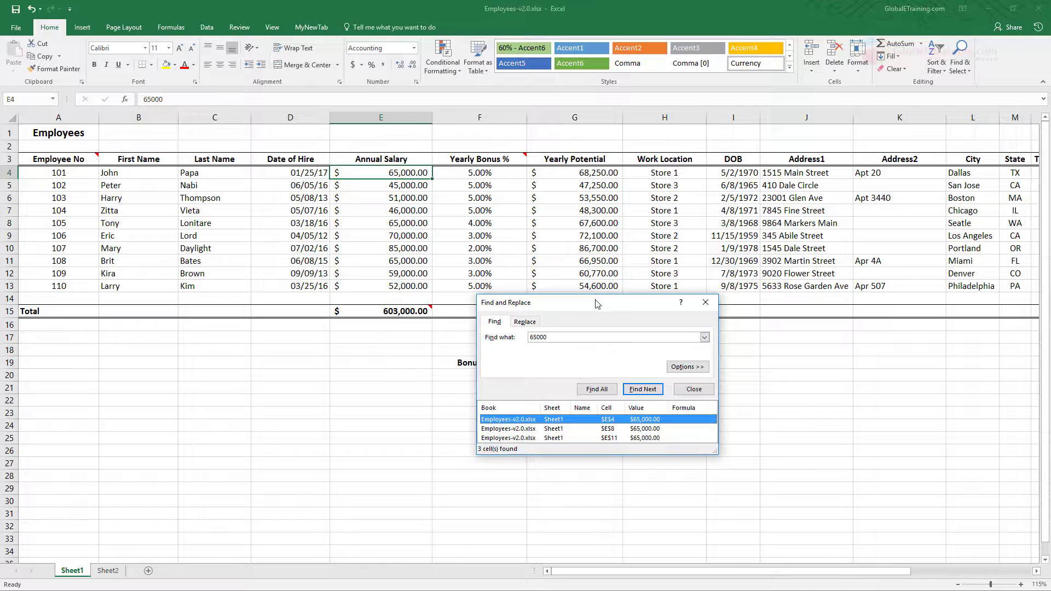
drag(597, 303, 586, 258)
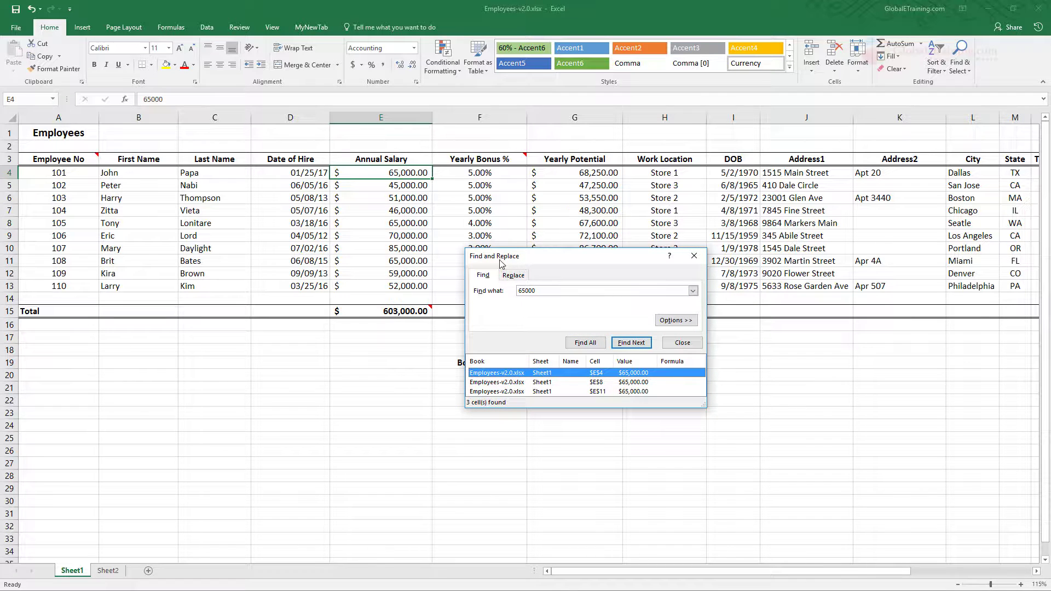
drag(585, 408, 586, 420)
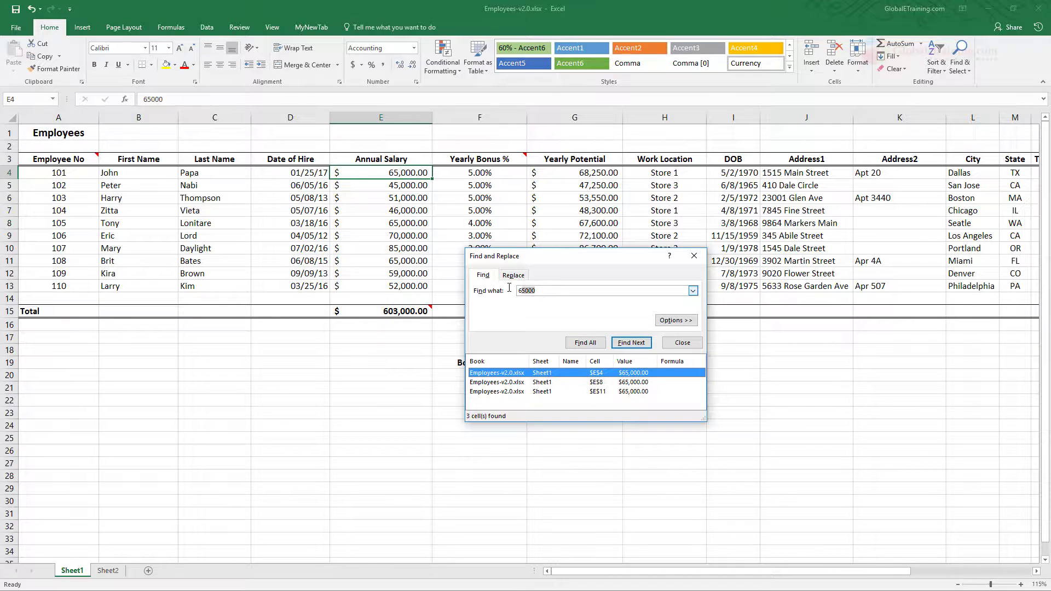
click(491, 290)
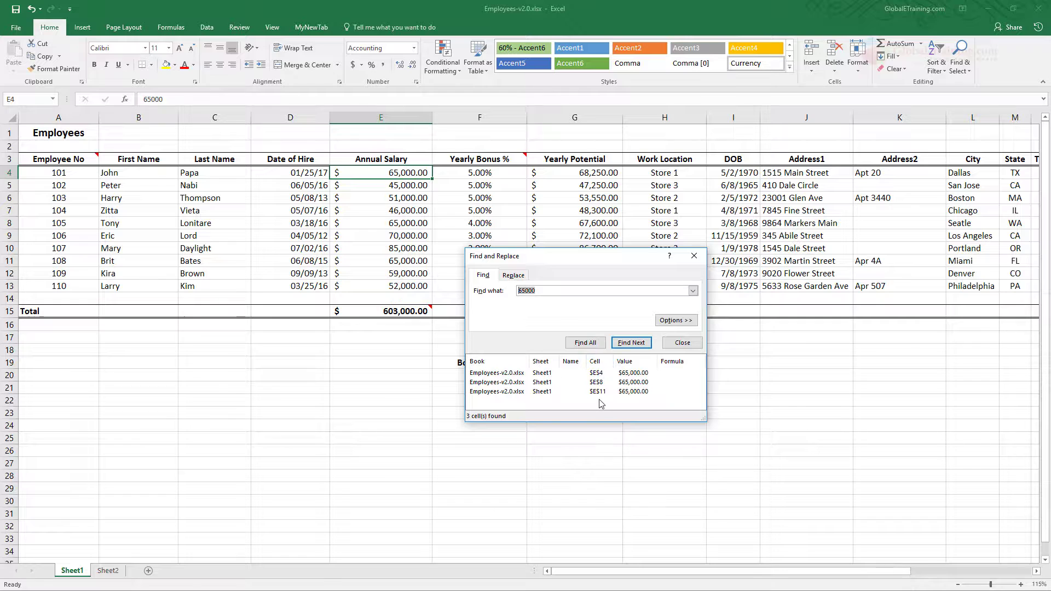
click(600, 383)
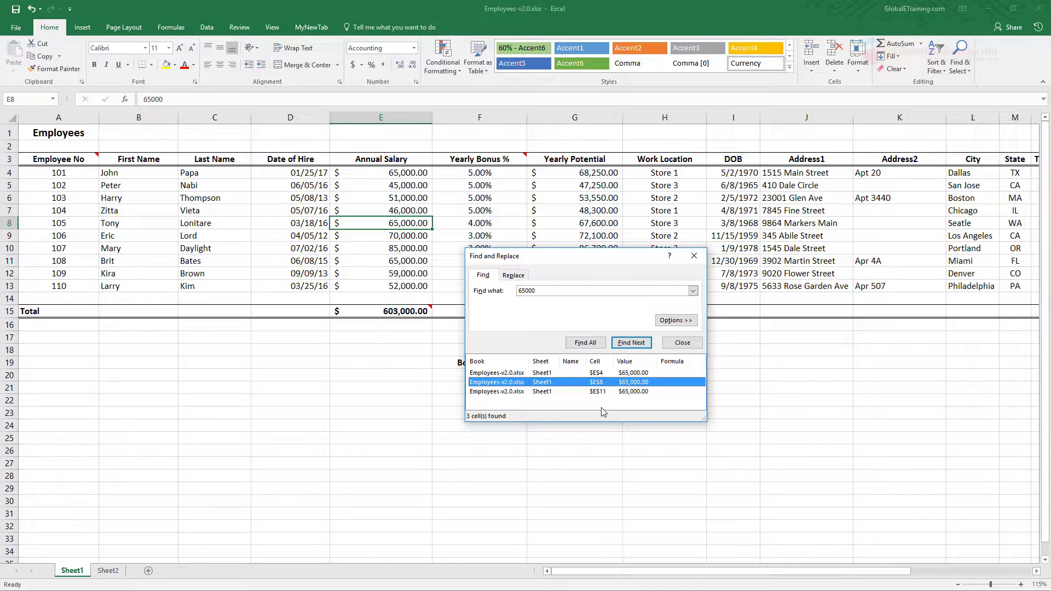
click(595, 391)
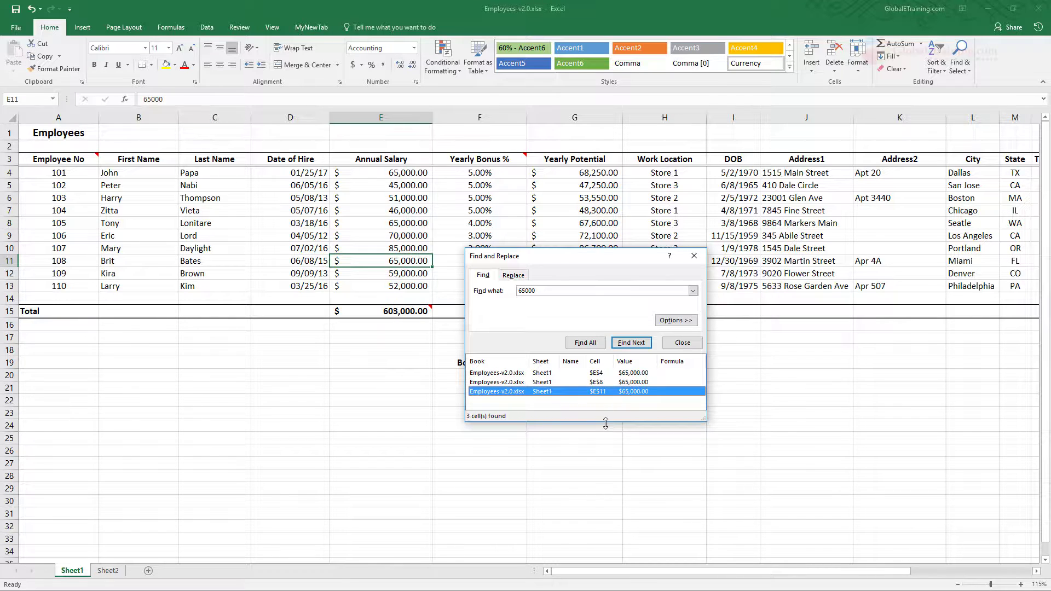
drag(605, 423, 608, 457)
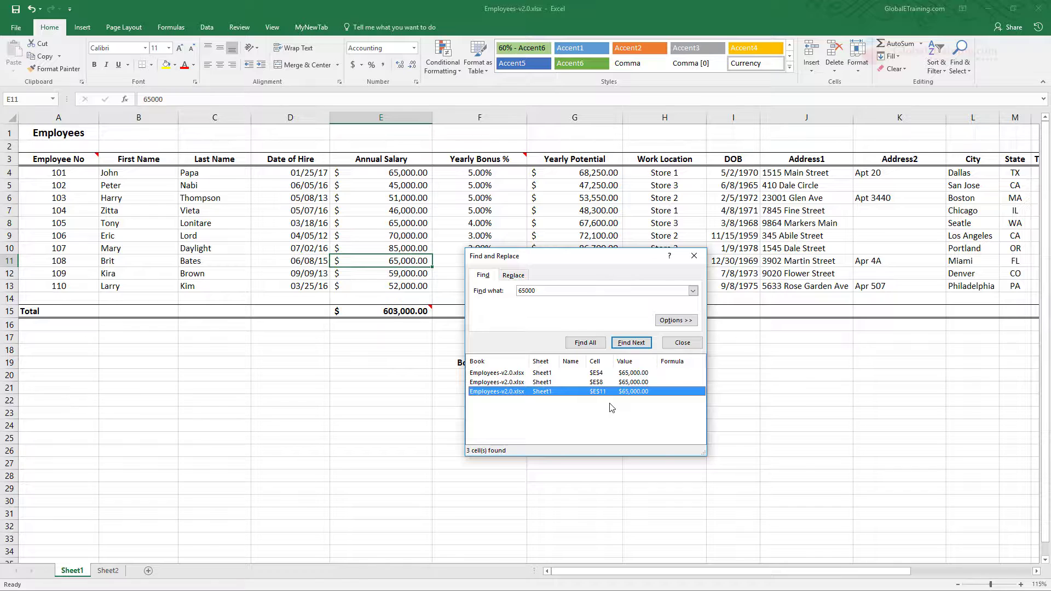
Step: Replace every occurrence of 65000 in the sheet with 64000 at once
click(518, 277)
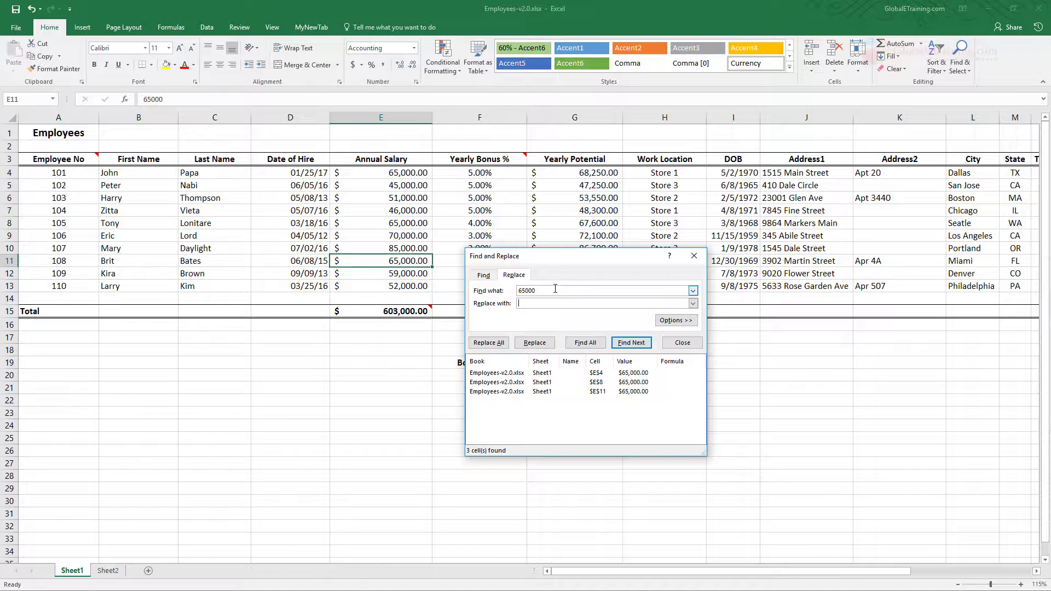
drag(545, 290, 446, 282)
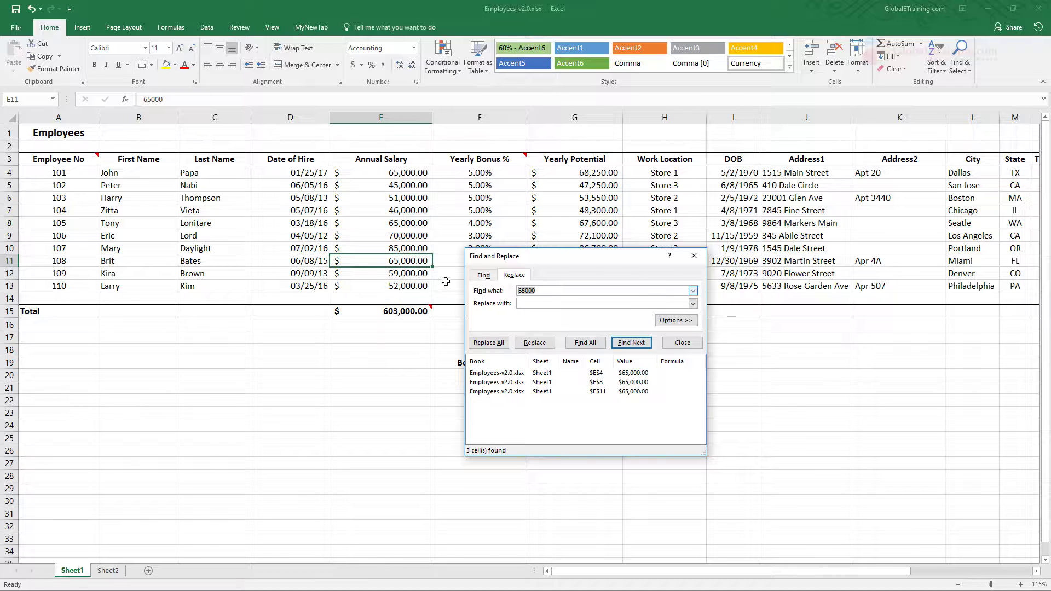
click(530, 302)
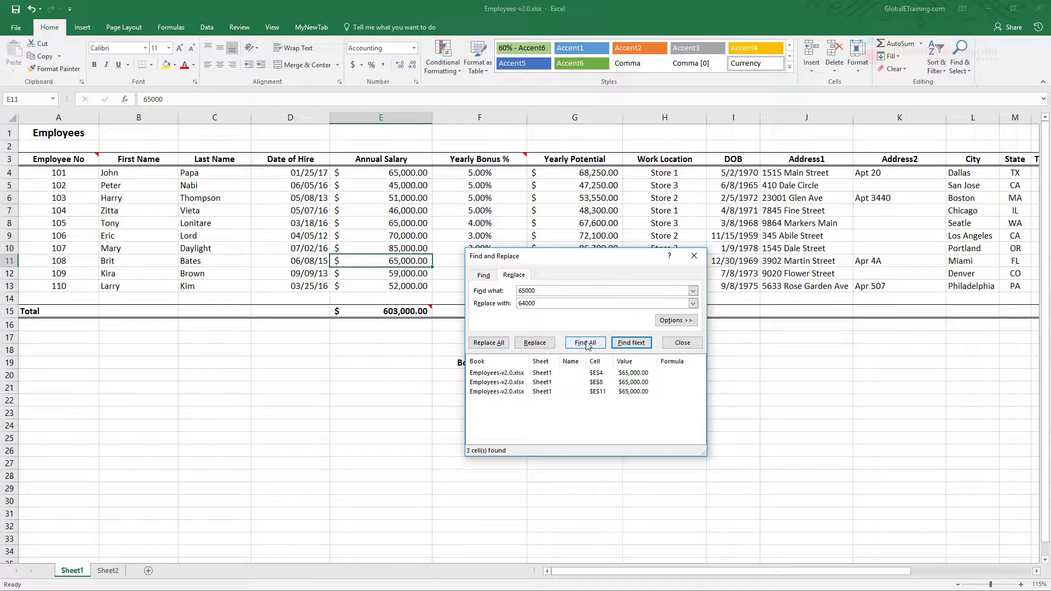
click(496, 344)
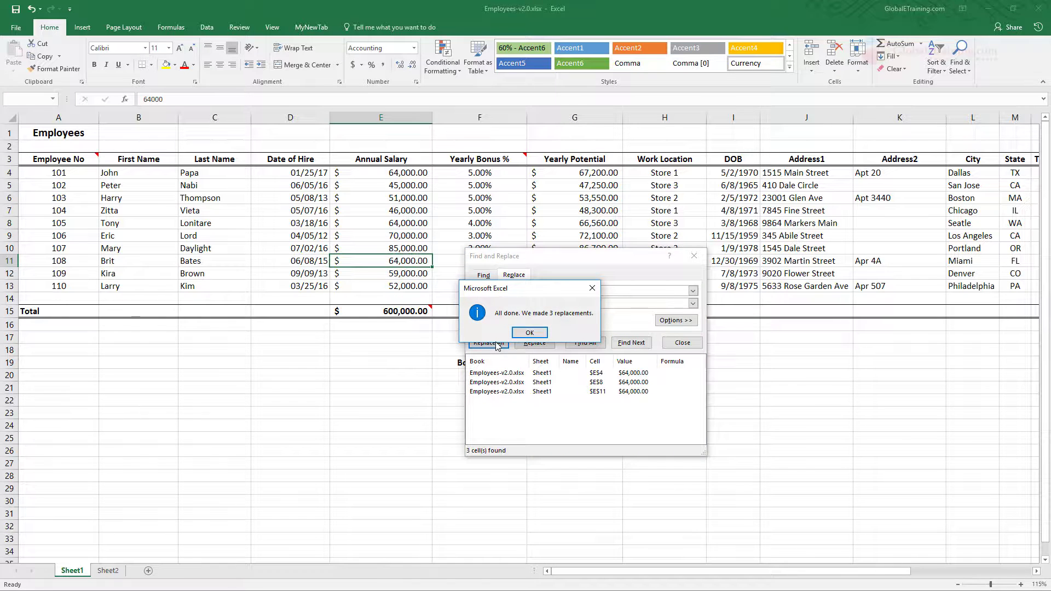
click(531, 332)
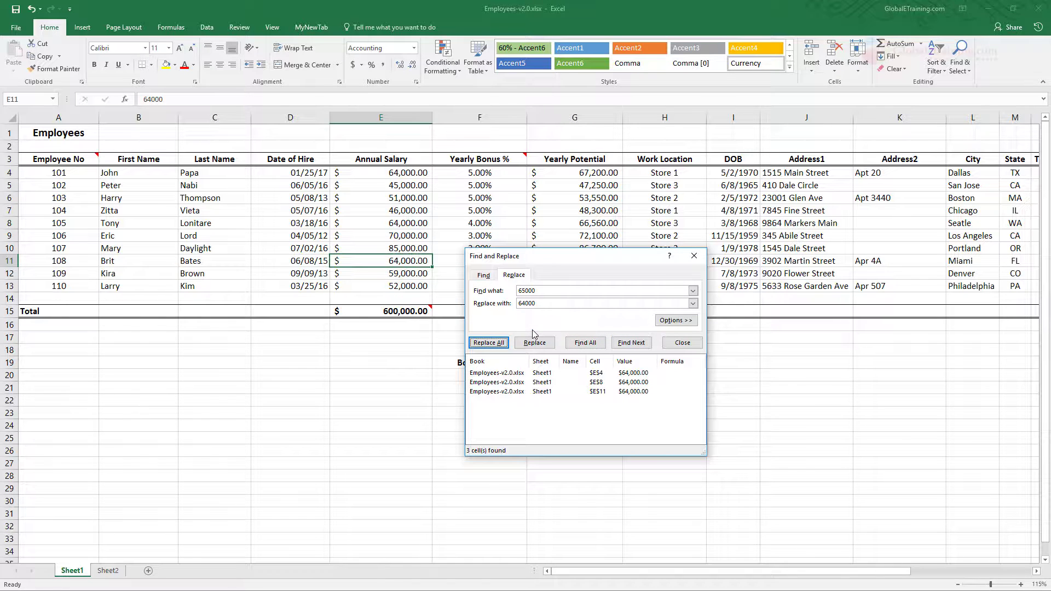
Step: Check the replaced annual salaries in cells E4, E8 and E11
click(404, 174)
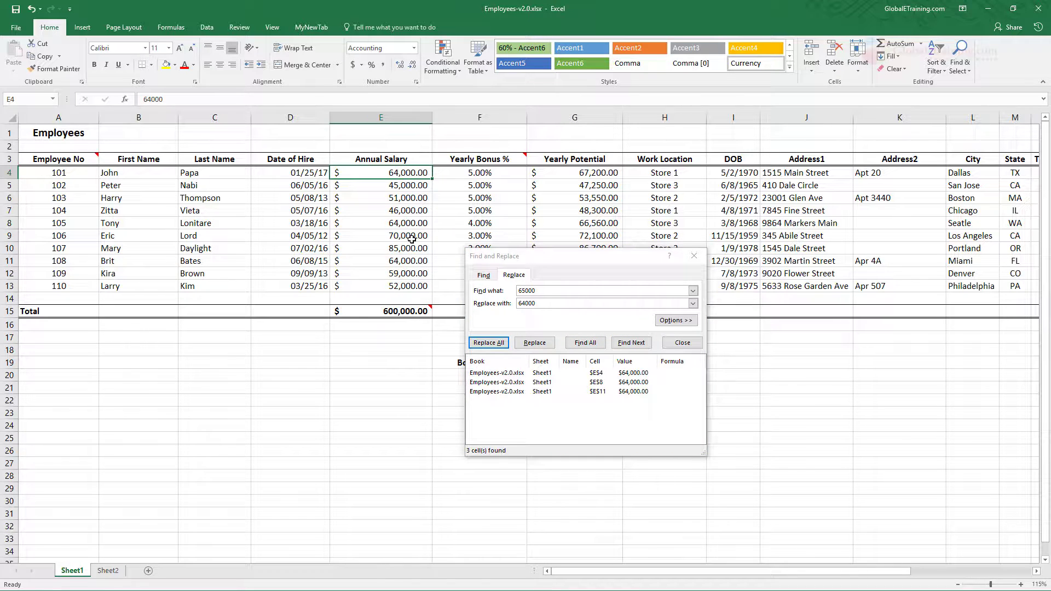
click(408, 222)
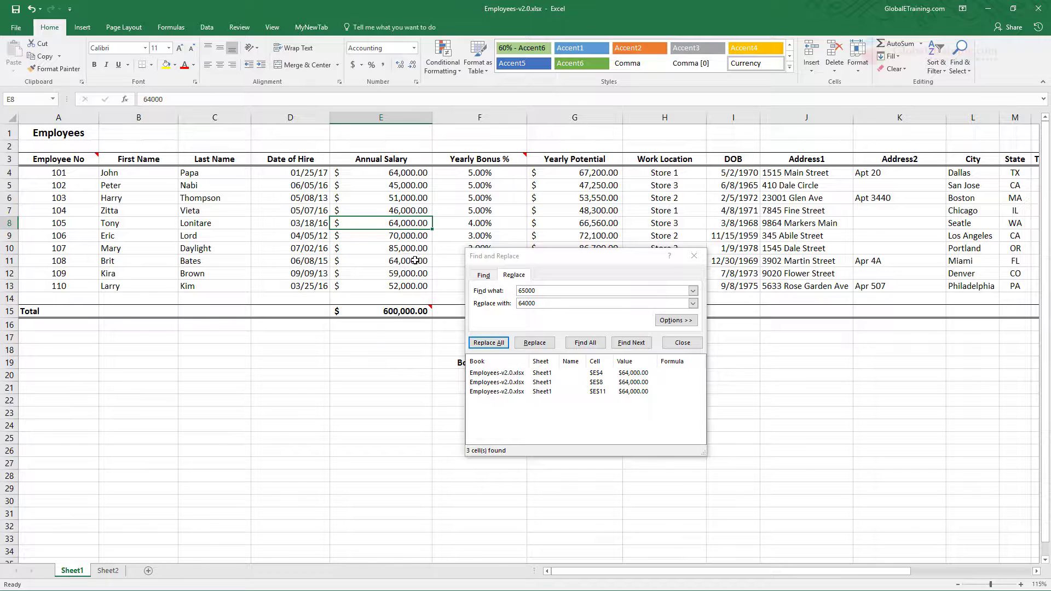
click(417, 262)
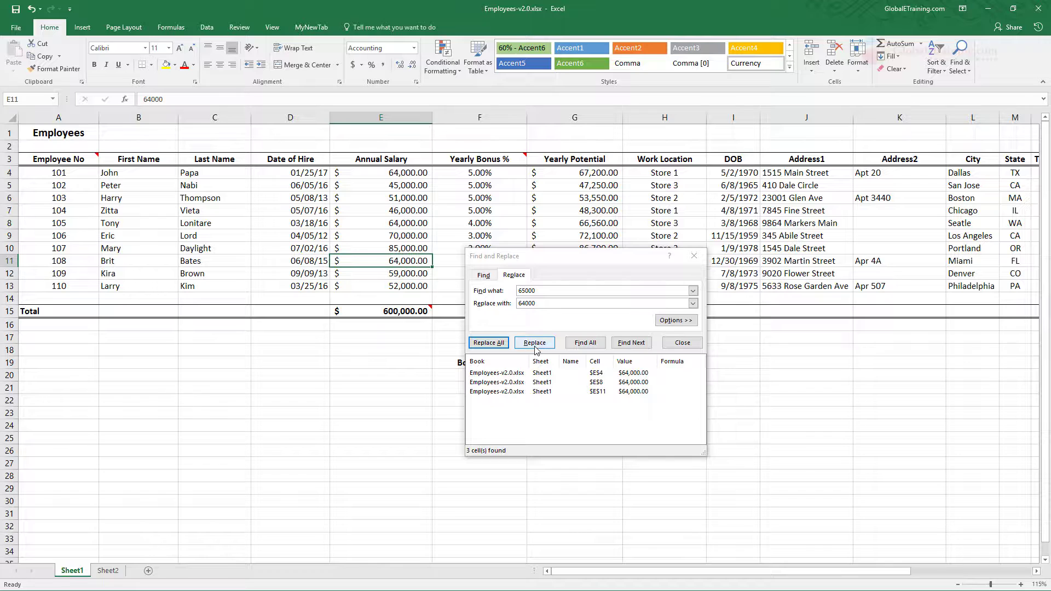
Step: Set the replacement to find 64000 and substitute 63000
double_click(542, 303)
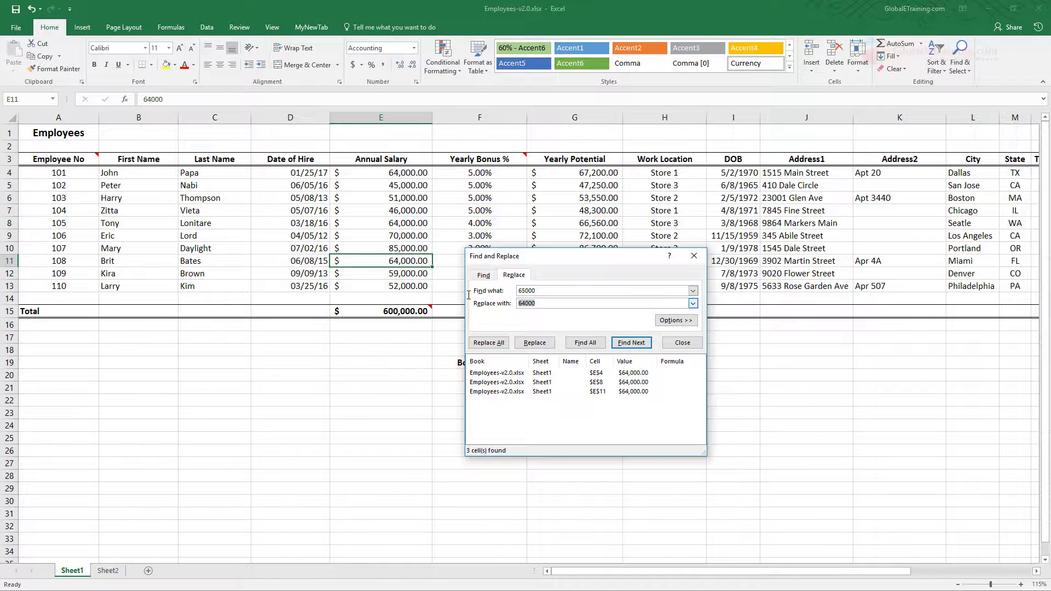
double_click(552, 290)
text(6)
key(Tab)
text(6)
Step: Step through the cells containing 64000 up to the match in E11
click(639, 347)
click(639, 347)
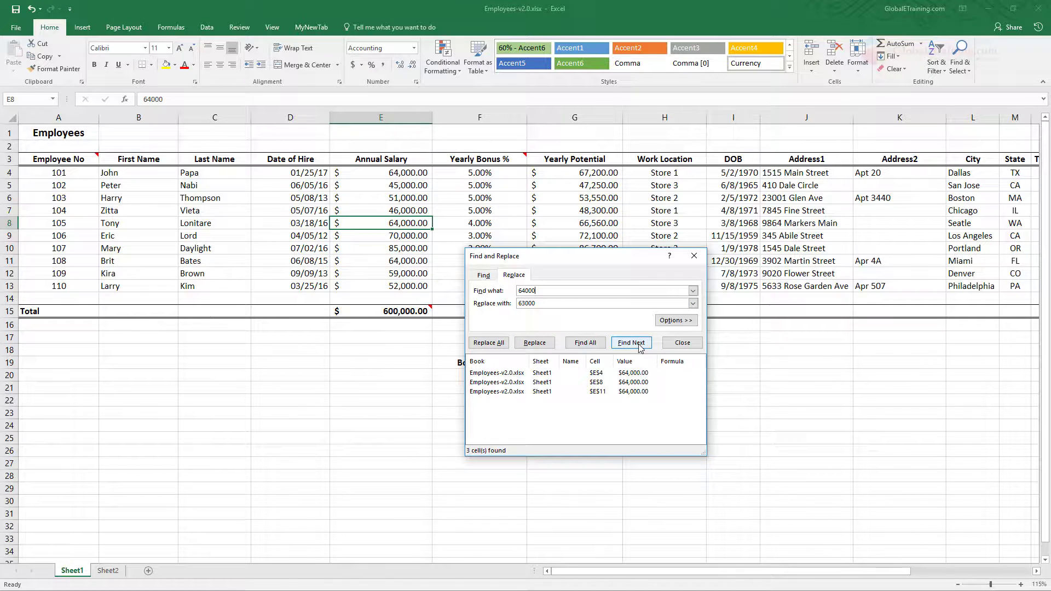
click(639, 347)
click(639, 347)
click(639, 348)
click(639, 347)
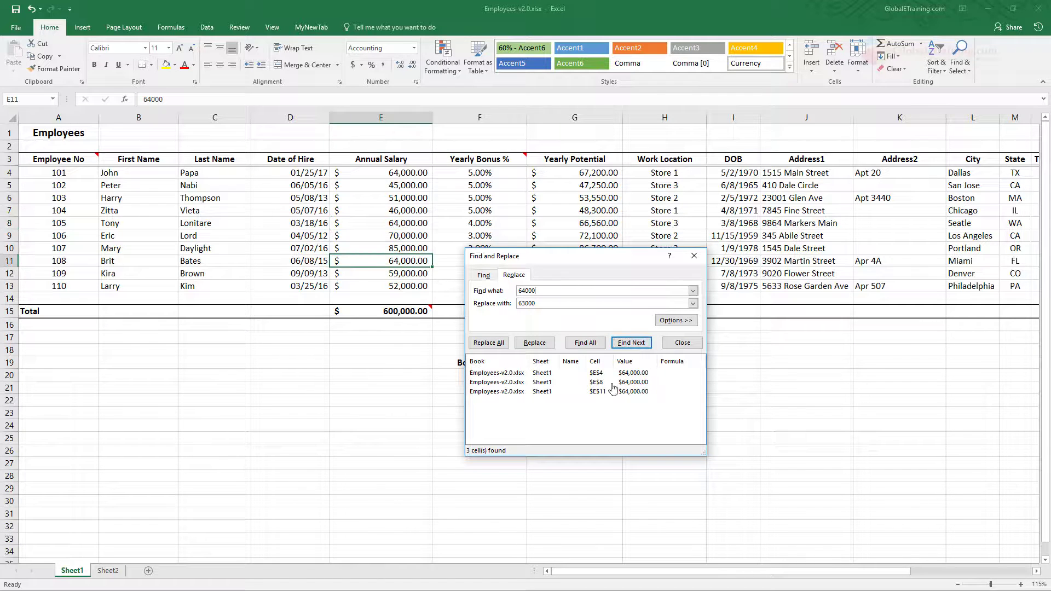
Step: Replace 64000 with 63000 one match at a time in E11, E4 and E8, and close Find and Replace
click(549, 345)
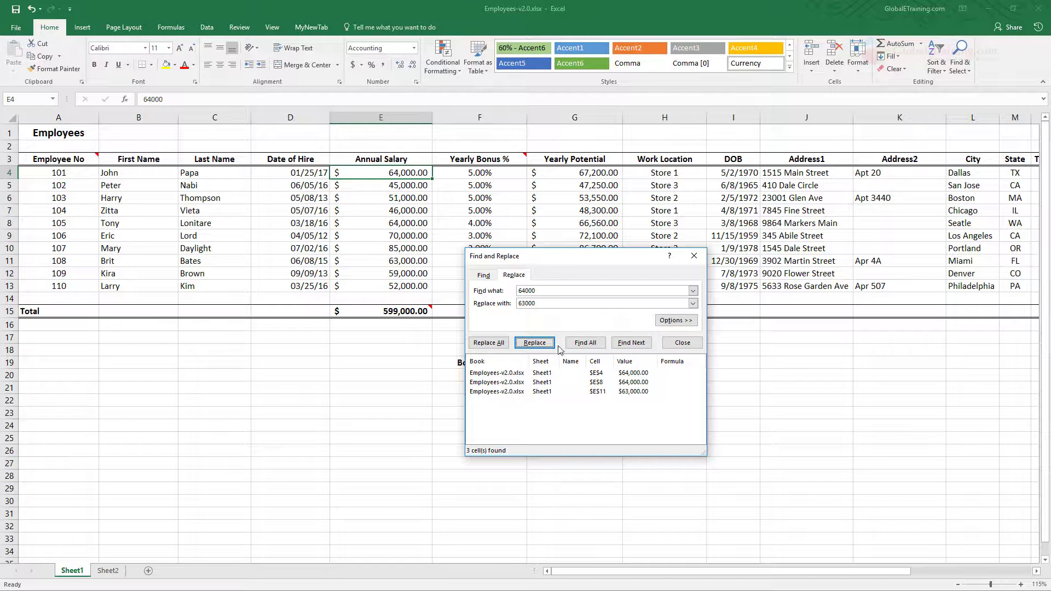
click(541, 346)
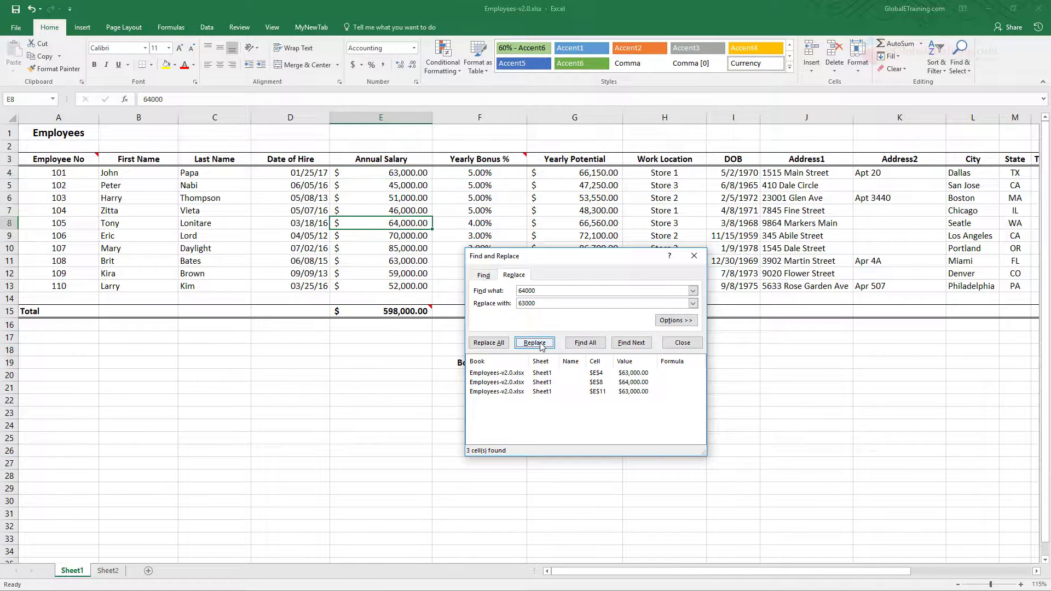
click(541, 346)
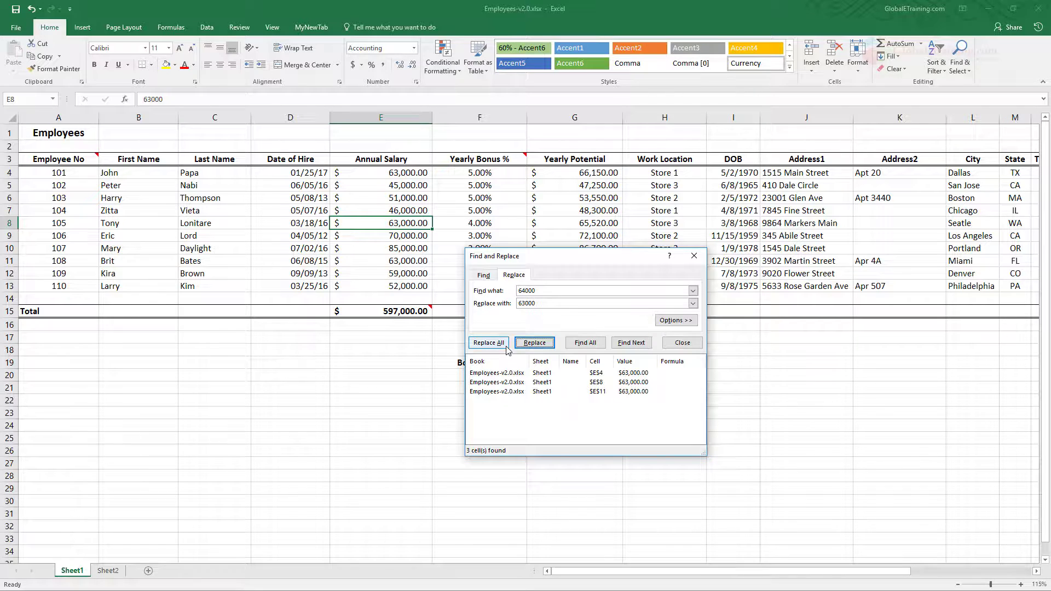
drag(537, 304, 487, 294)
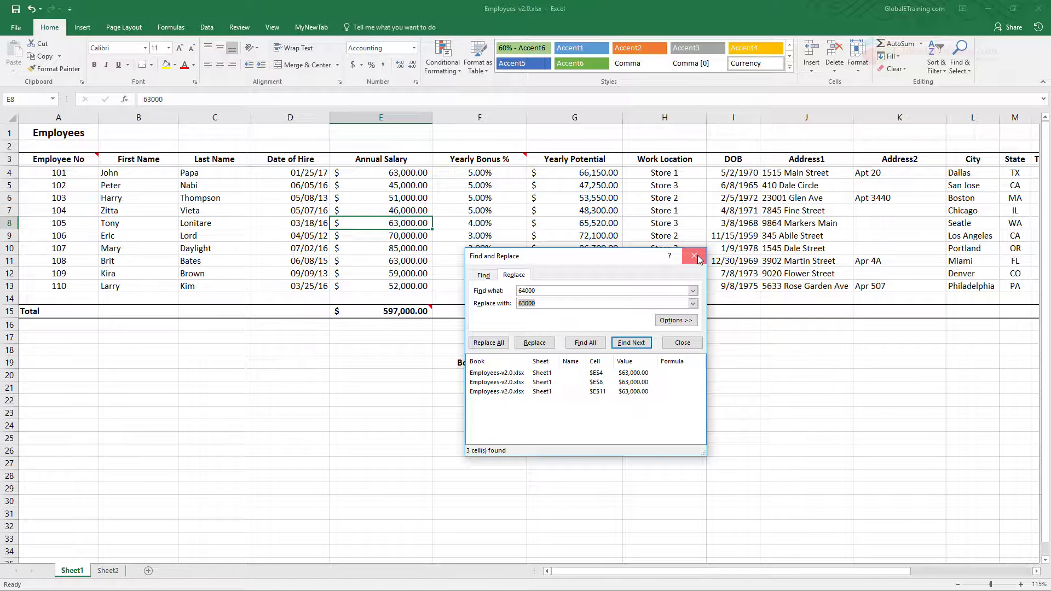
click(694, 256)
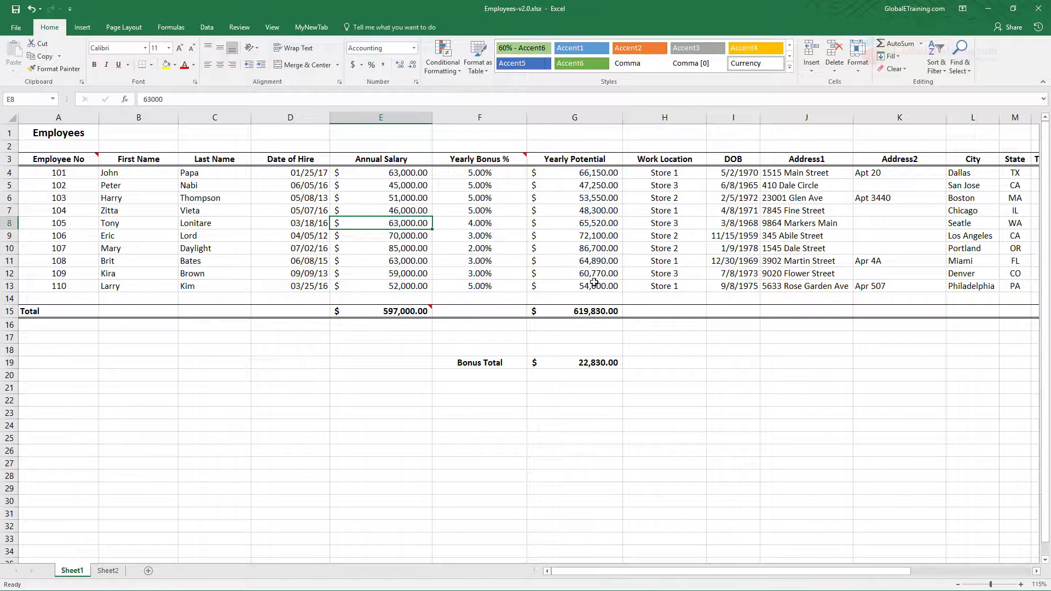